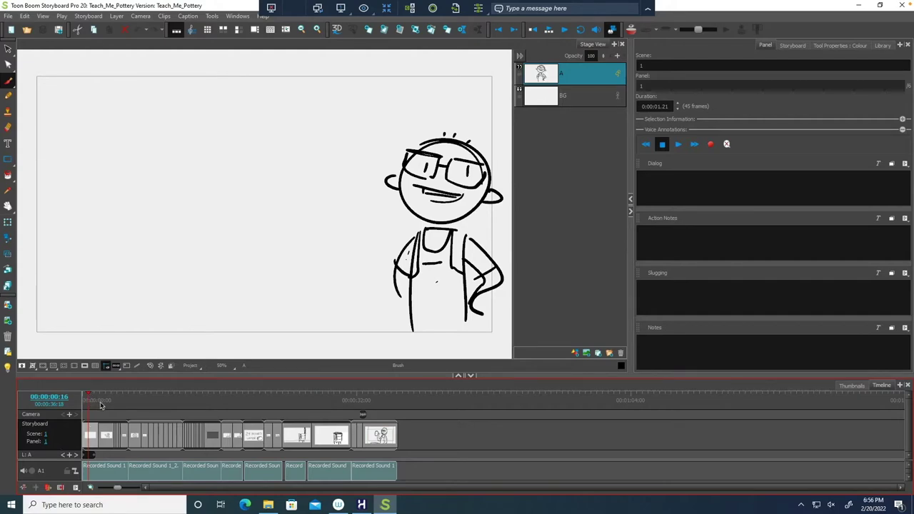
Step through the pottery animatic from scene 2 past the 24 HOURS LATER panel to scene 8, panel 2
mouse_move(87, 393)
left_mouse_down()
mouse_move(123, 395)
mouse_move(187, 419)
mouse_move(297, 421)
mouse_move(354, 451)
mouse_move(382, 452)
mouse_move(125, 454)
left_mouse_up()
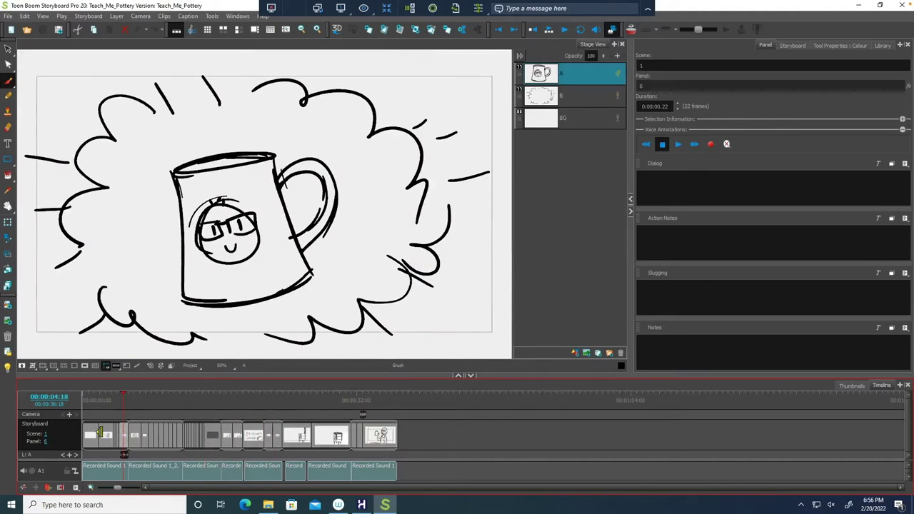
left_click(155, 436)
left_click(170, 437)
left_click(189, 436)
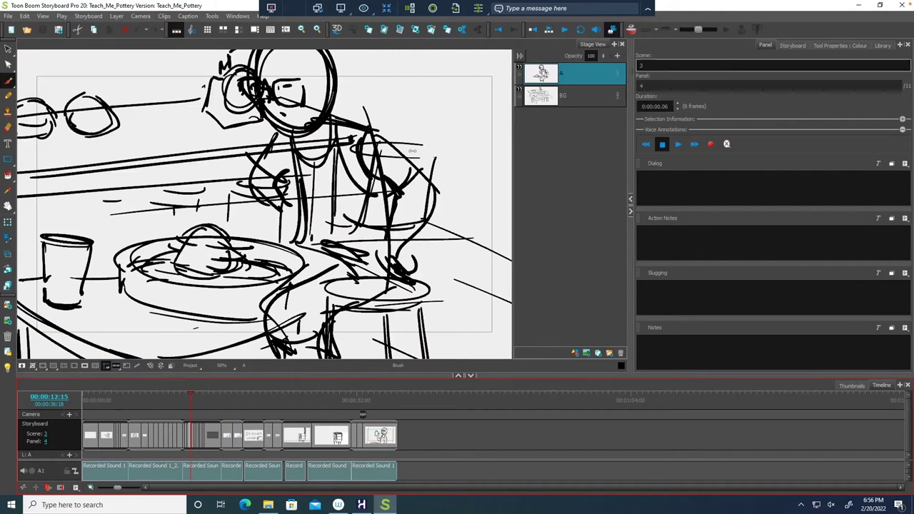
left_click(203, 436)
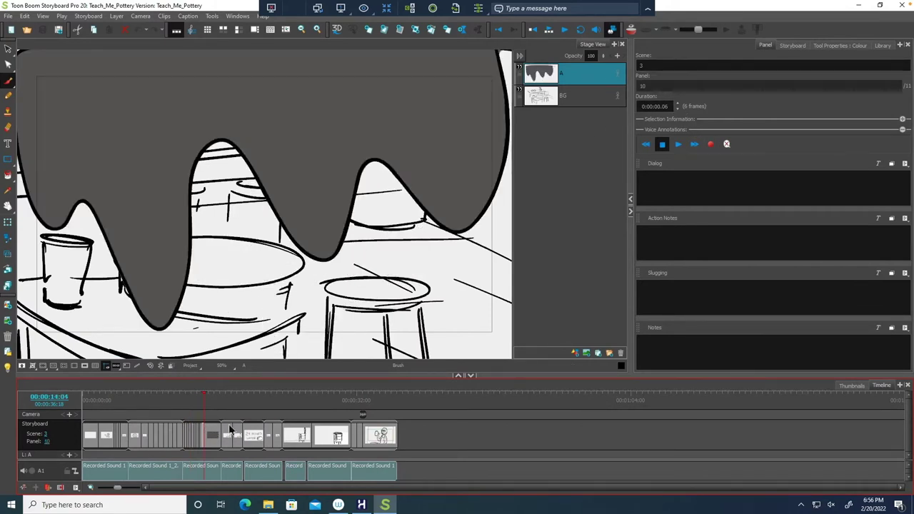
left_click(229, 429)
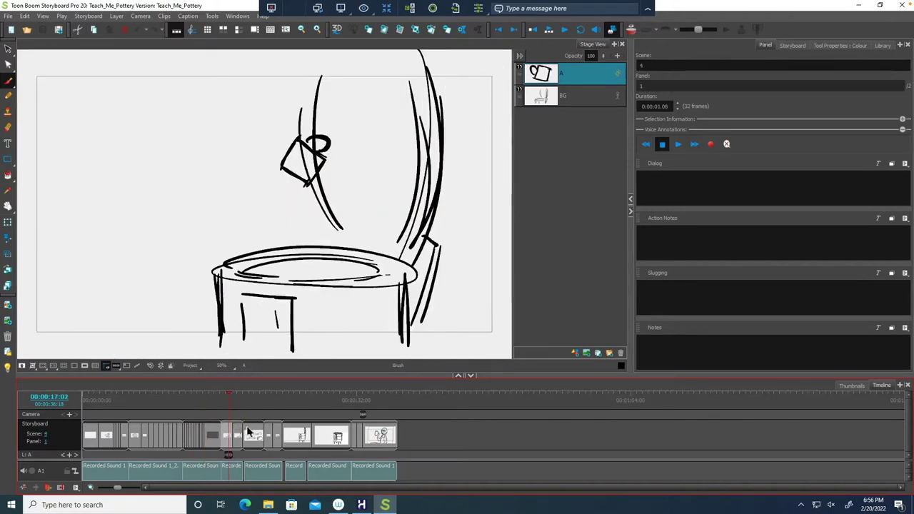
left_click(246, 431)
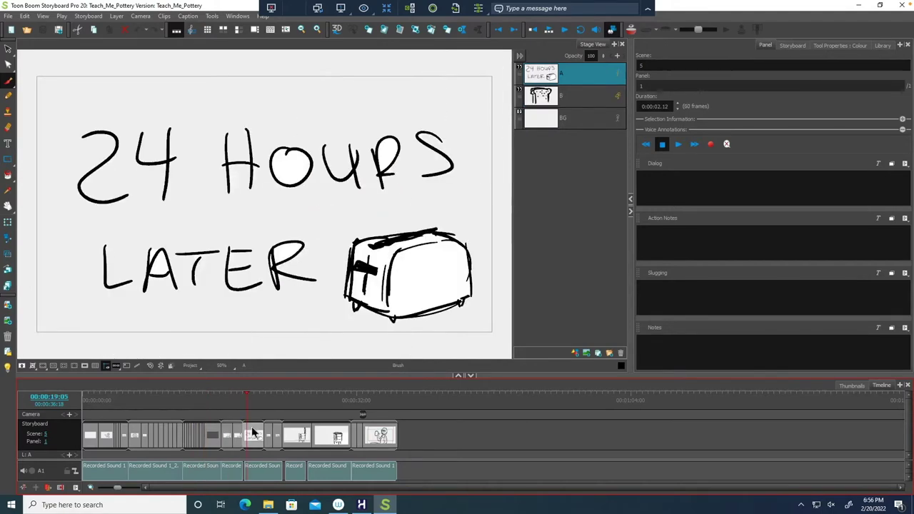
left_click(307, 437)
left_click(363, 434)
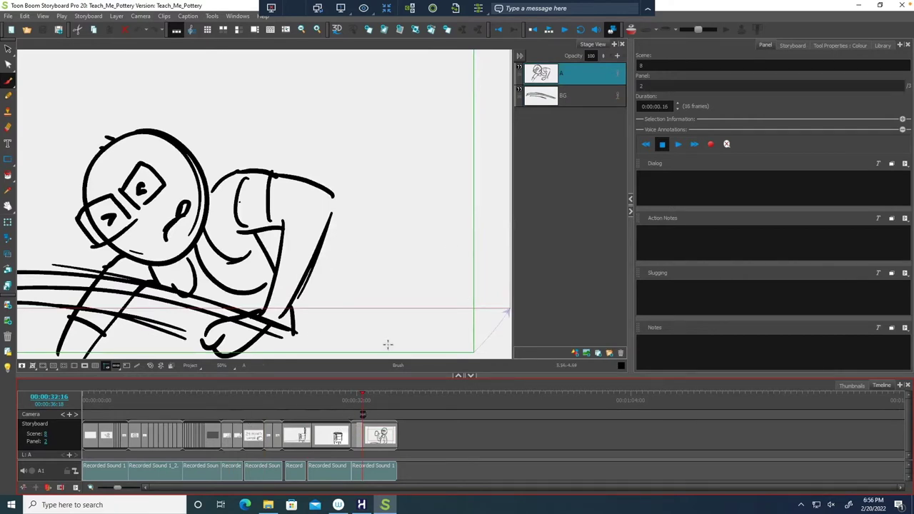
Open the Export to Harmony dialog and set its Destination Path to the Desktop
left_click(8, 16)
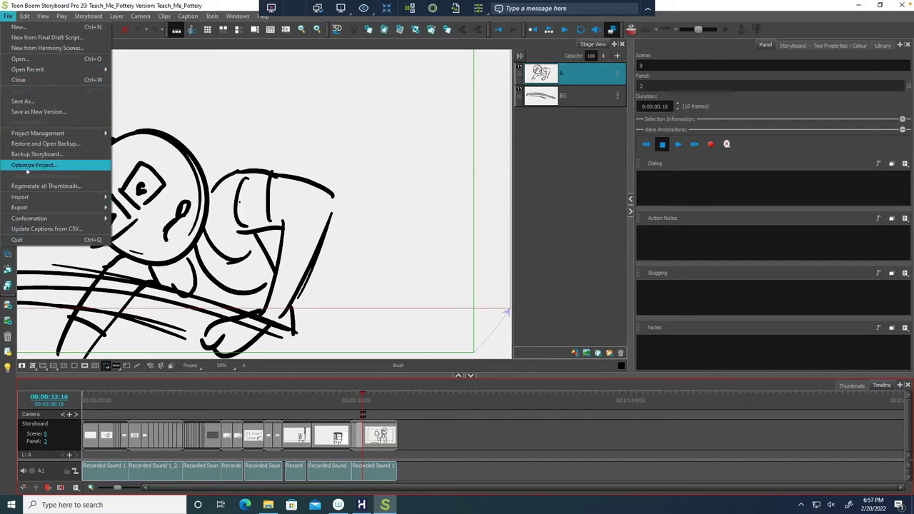
mouse_move(43, 207)
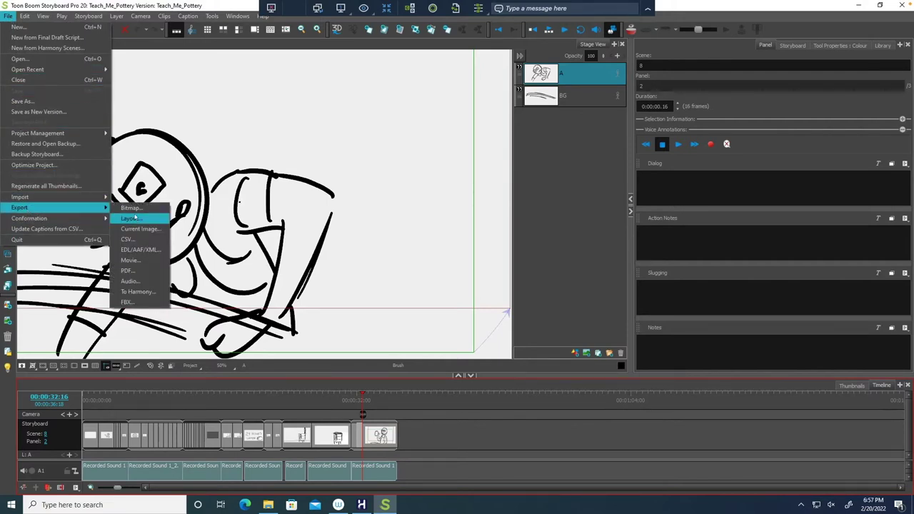
left_click(138, 291)
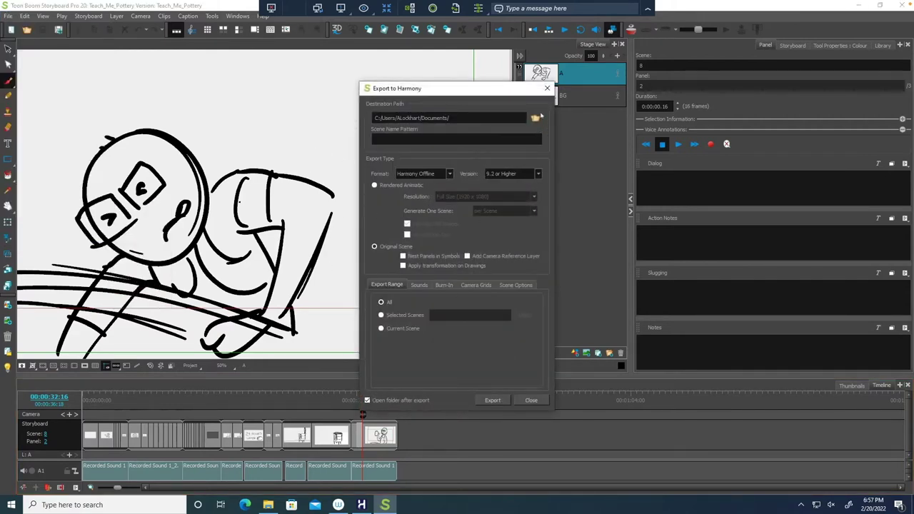
left_click(536, 117)
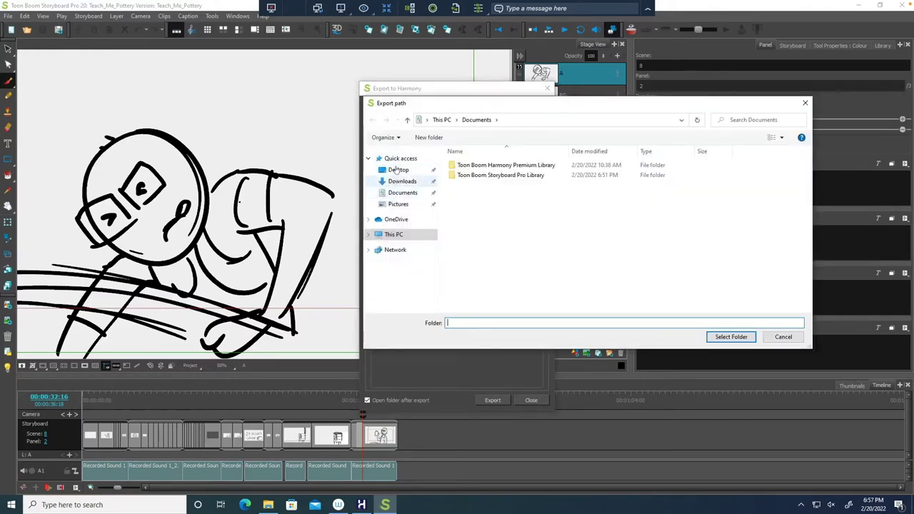
left_click(397, 171)
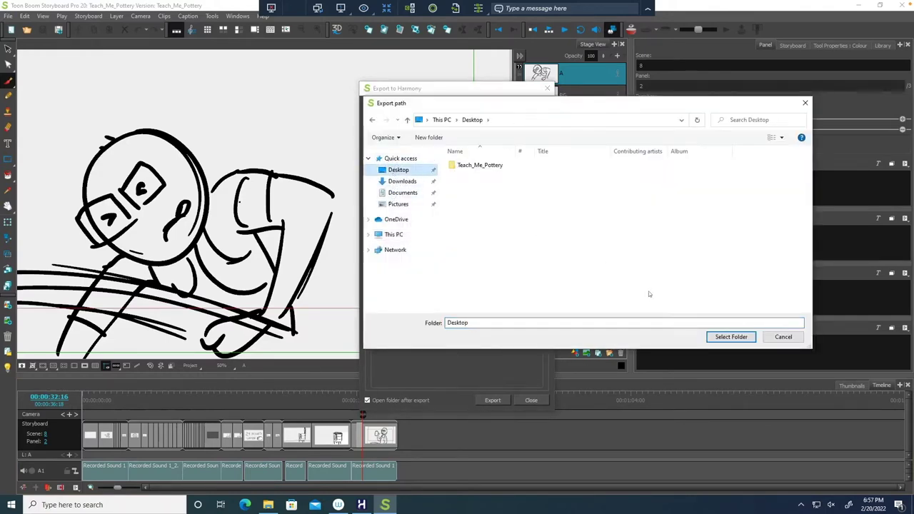
left_click(733, 340)
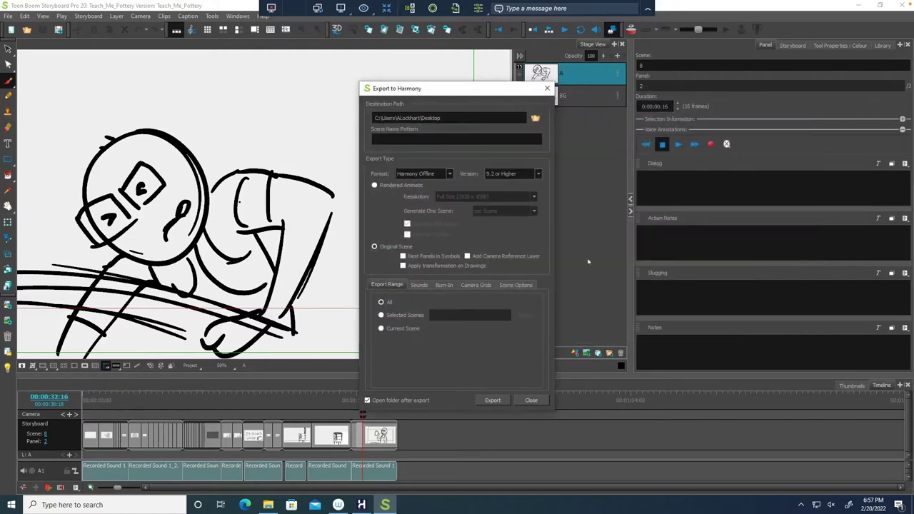
left_click(386, 139)
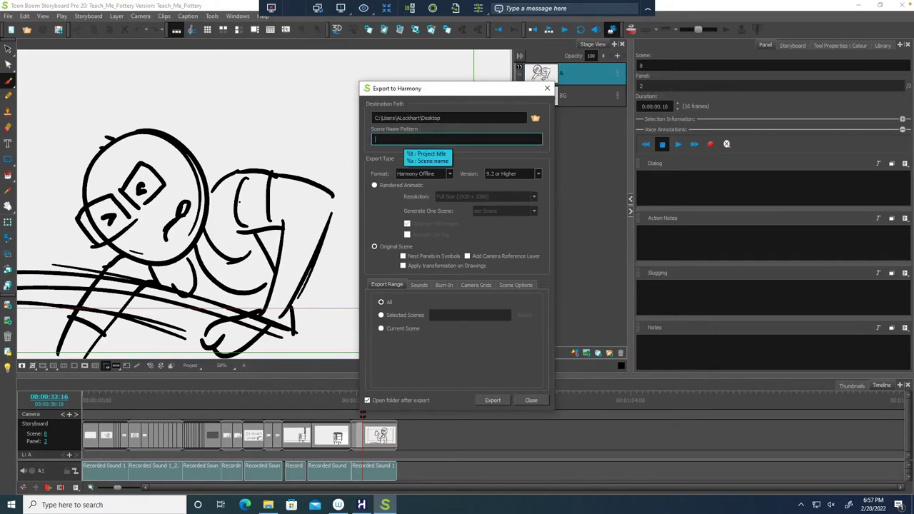
Use Teach-Me as the scene name pattern, review the export tabs, and export all scenes
type("each")
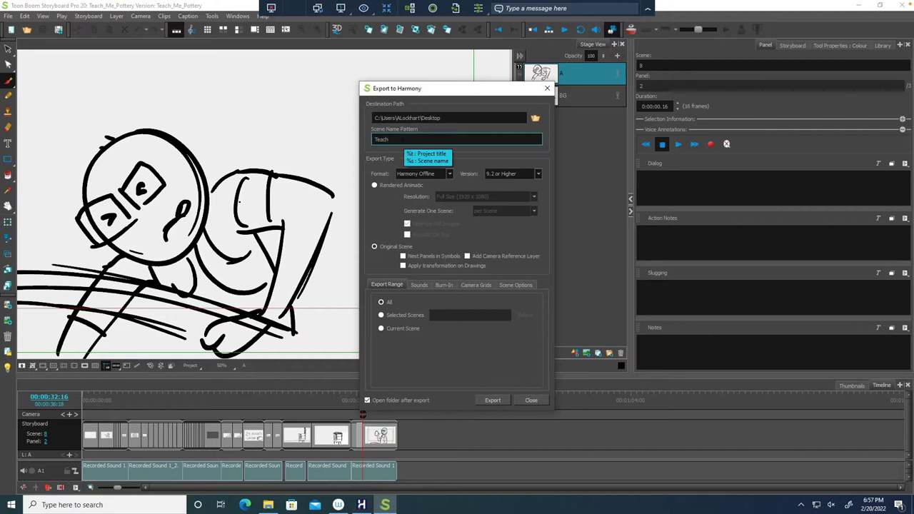
type("-Me")
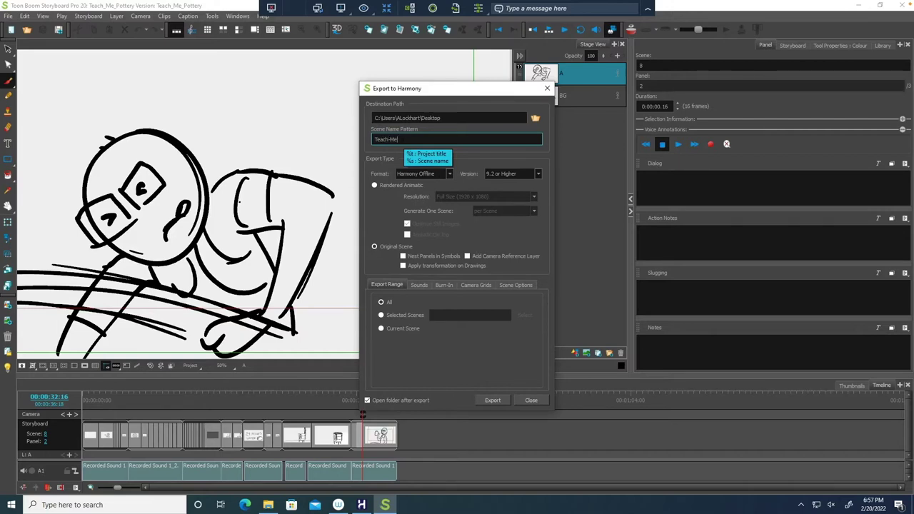
left_click(419, 286)
left_click(442, 286)
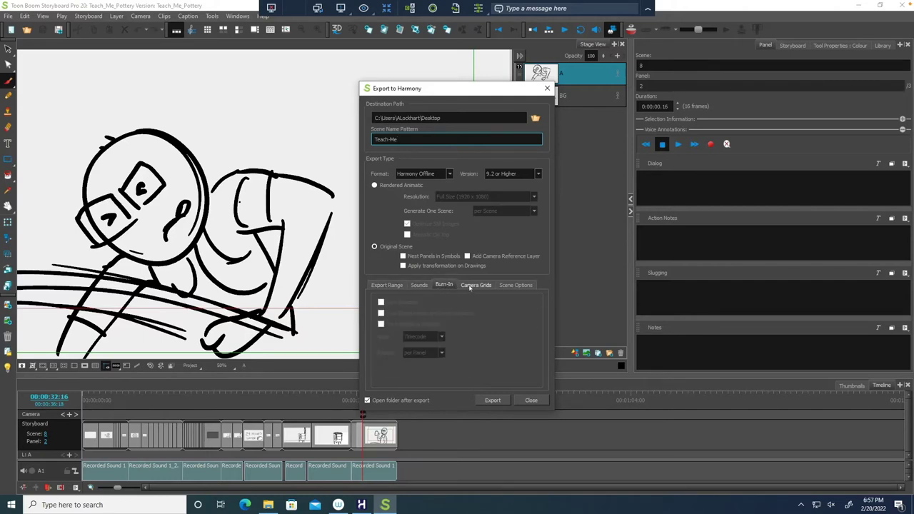
left_click(472, 285)
left_click(501, 285)
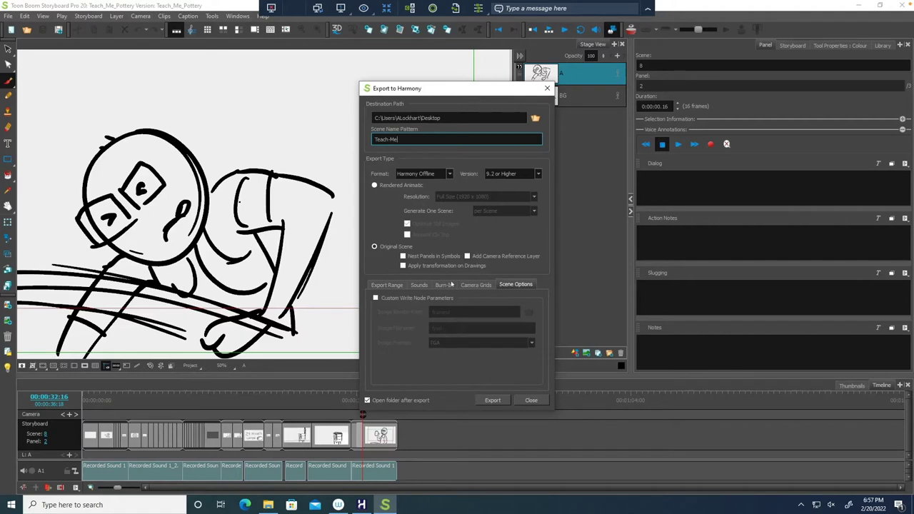
left_click(378, 286)
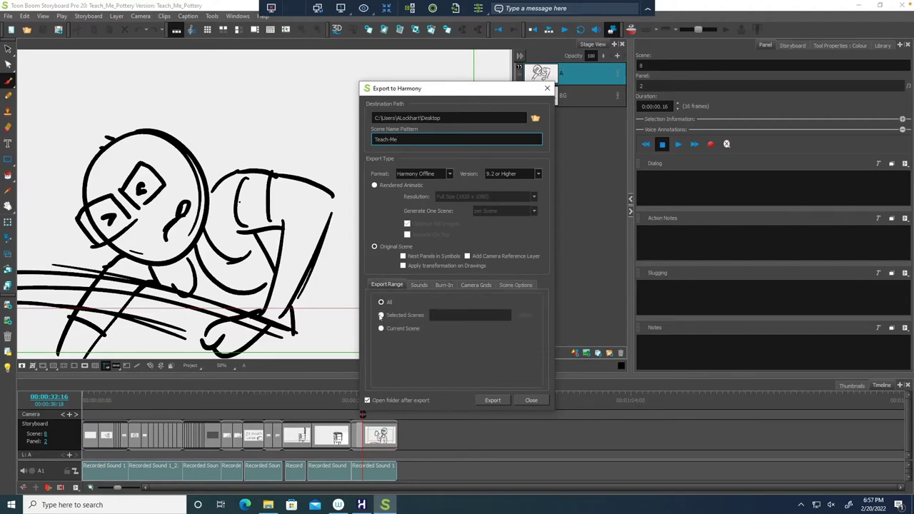
left_click(486, 400)
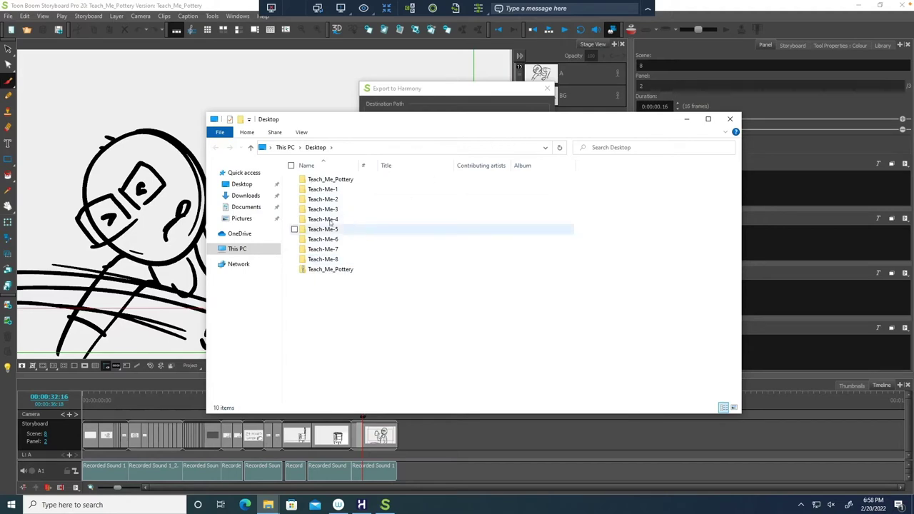
Put away the exported folders window, dismiss the export confirmation, and close Storyboard Pro
left_click(687, 118)
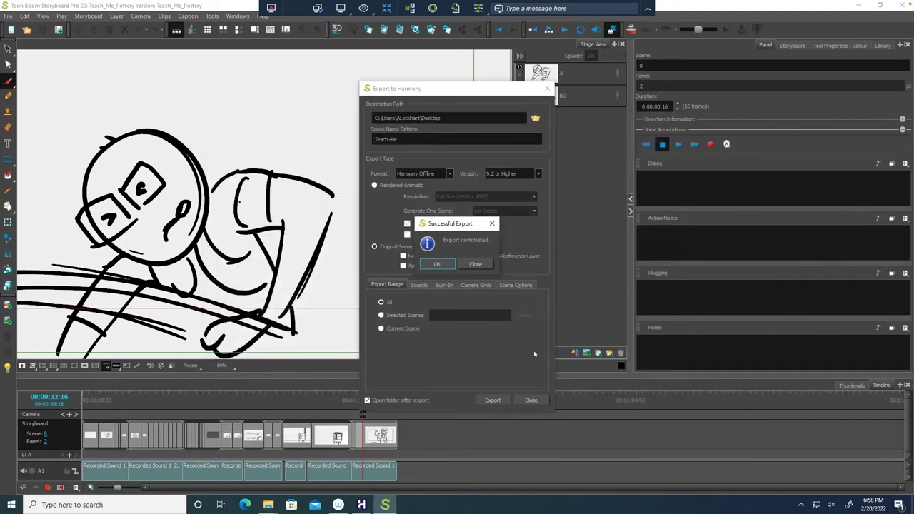
left_click(472, 263)
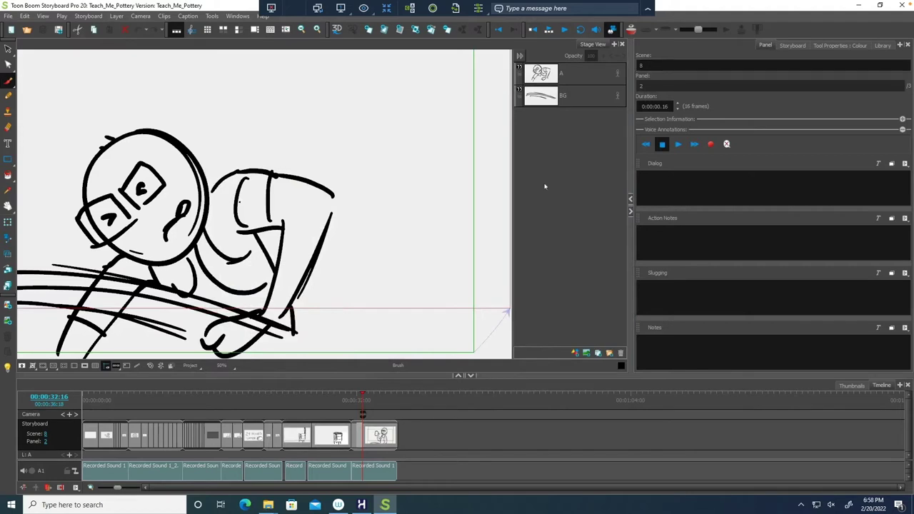
left_click(307, 439)
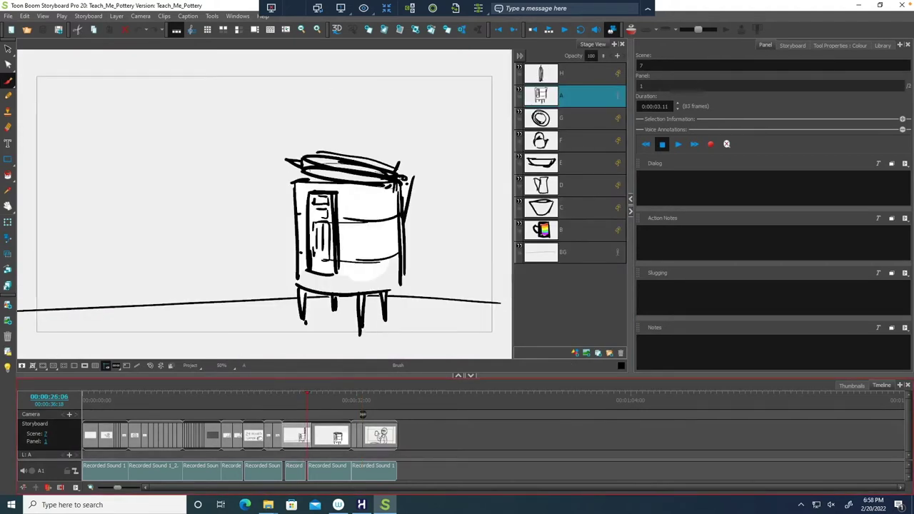
left_click(902, 5)
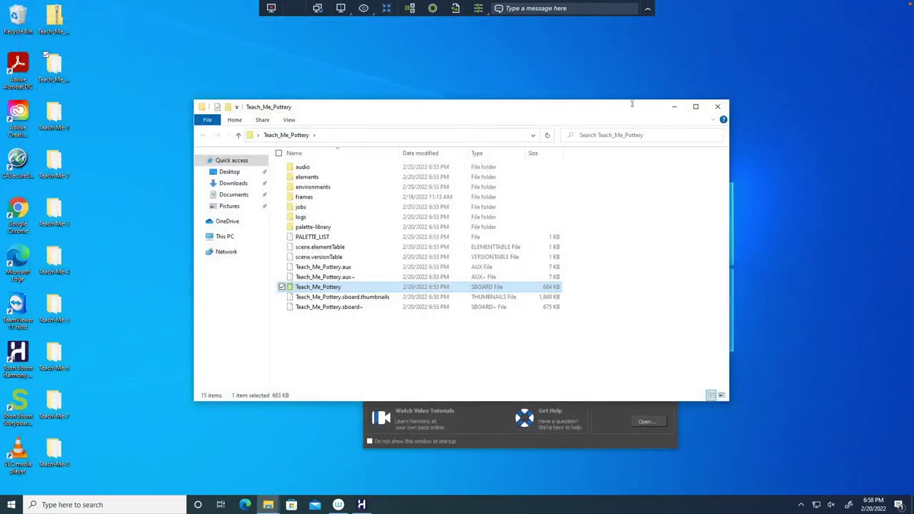
left_click_drag(598, 116, 580, 124)
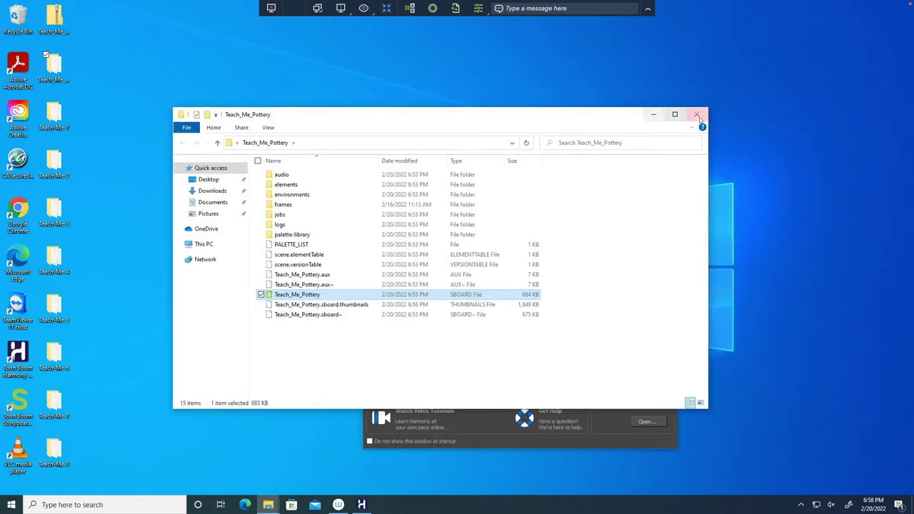
left_click(699, 114)
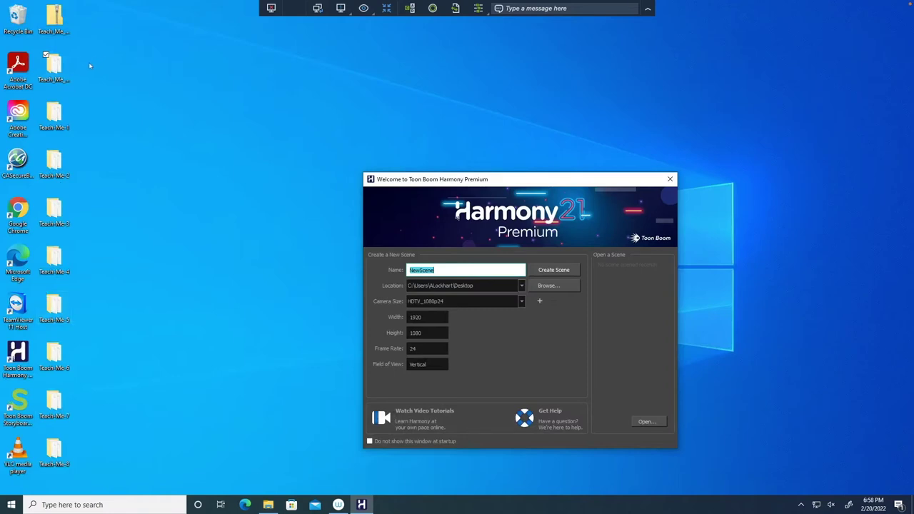
double_click(52, 63)
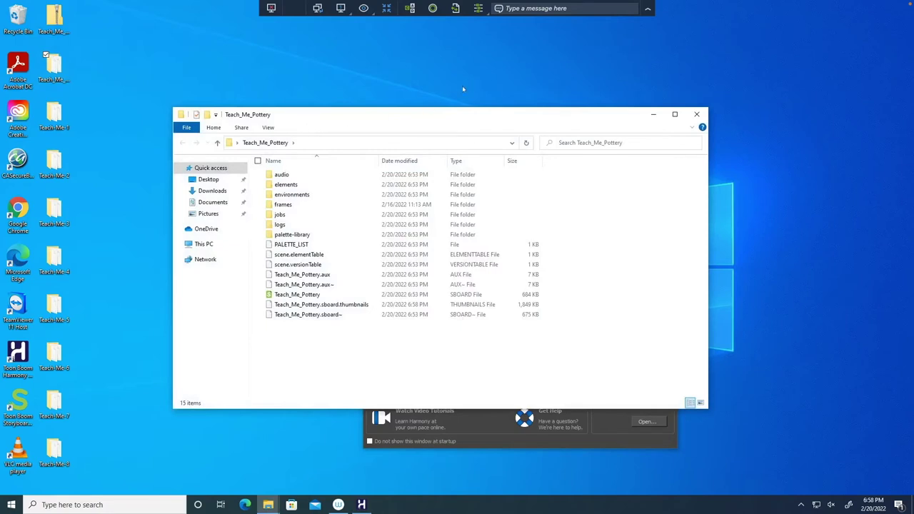
left_click_drag(448, 118, 565, 71)
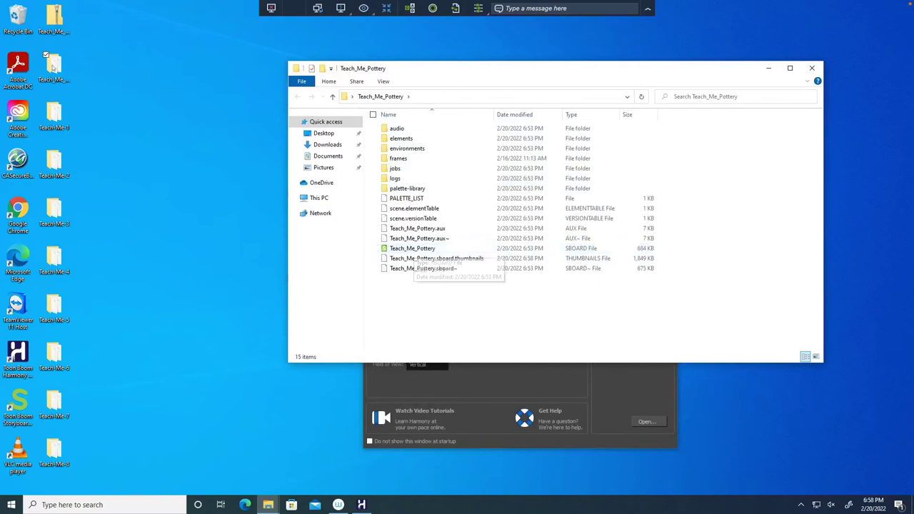
double_click(53, 115)
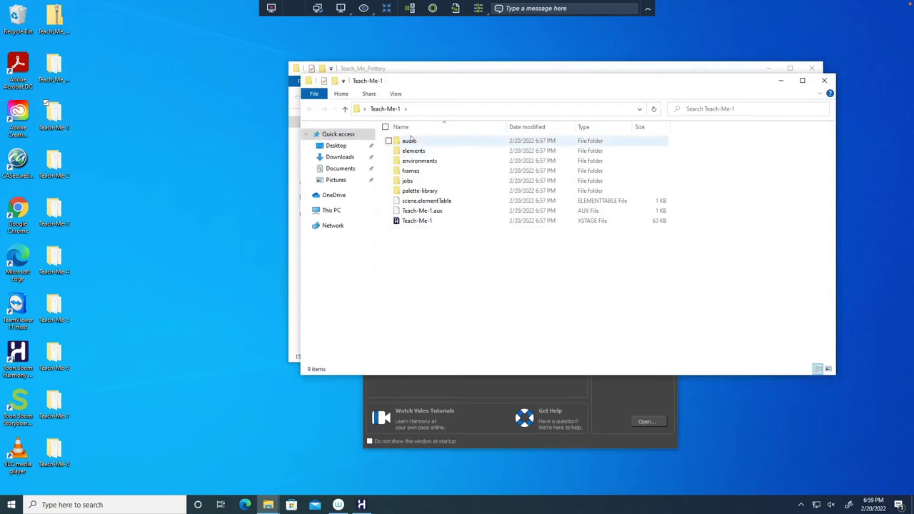
Select the Teach-Me-1 XSTAGE scene file inside the Teach-Me-1 folder
left_click(417, 222)
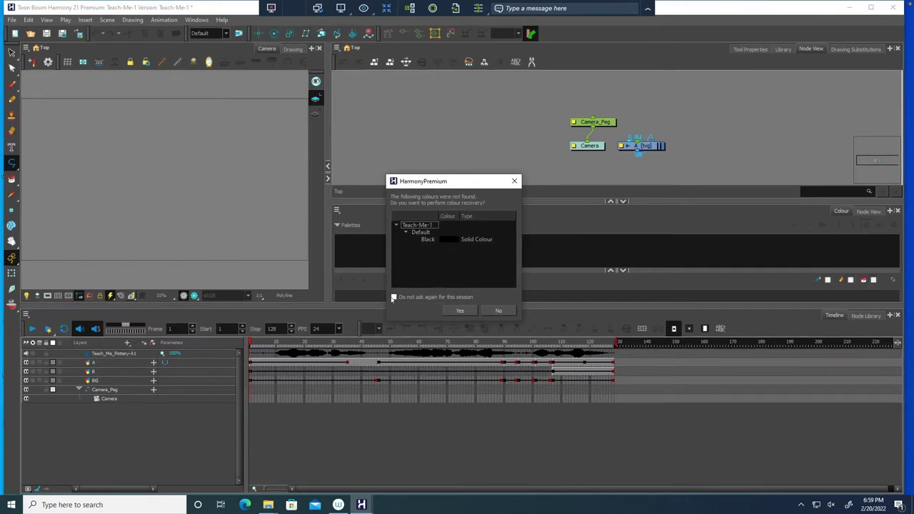
Tick 'Do not ask again for this session' and accept recovering the missing Black colour
left_click(393, 297)
left_click(460, 311)
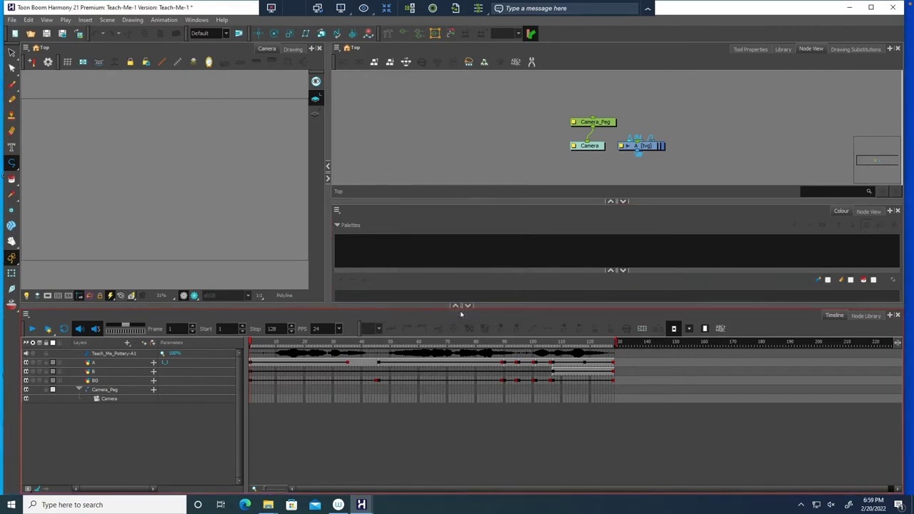
left_click(342, 253)
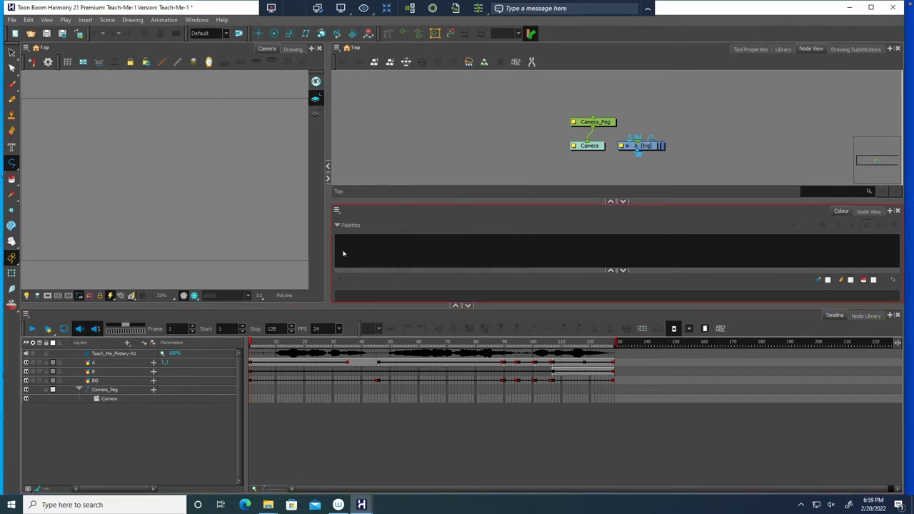
Play the scene from frame 1 to bring the character in, stopping at frame 42 on layer A
left_click(309, 329)
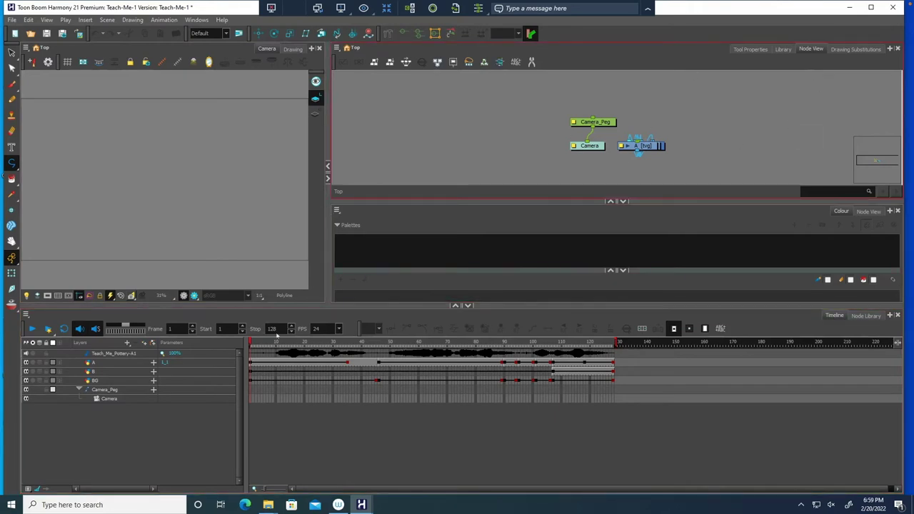
left_click(544, 252)
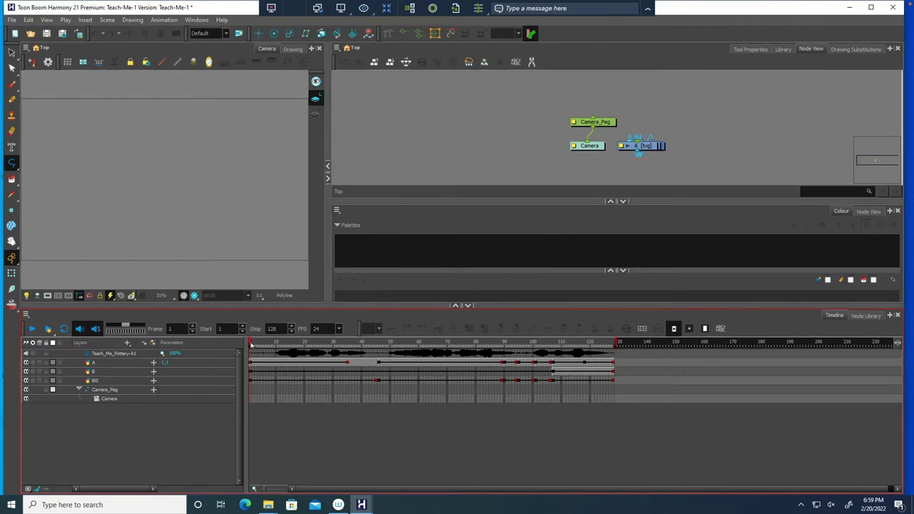
left_click_drag(251, 344, 346, 355)
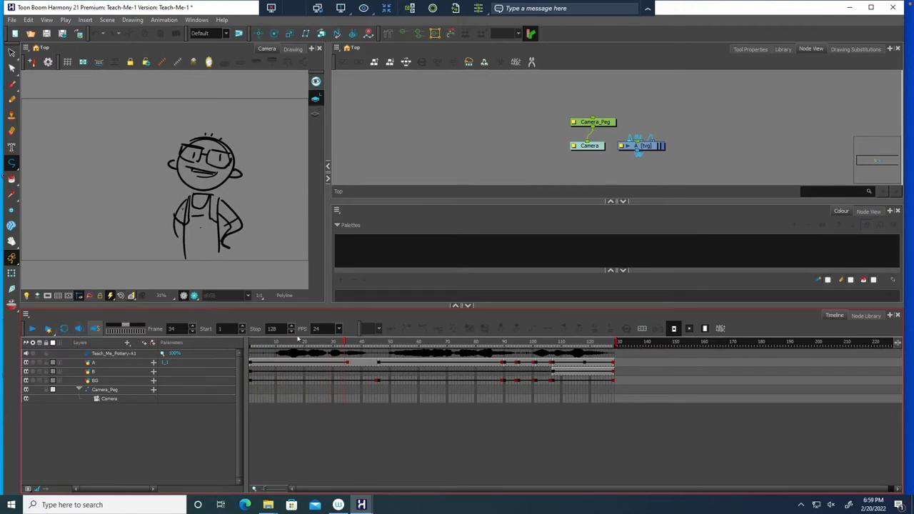
left_click_drag(343, 344, 402, 350)
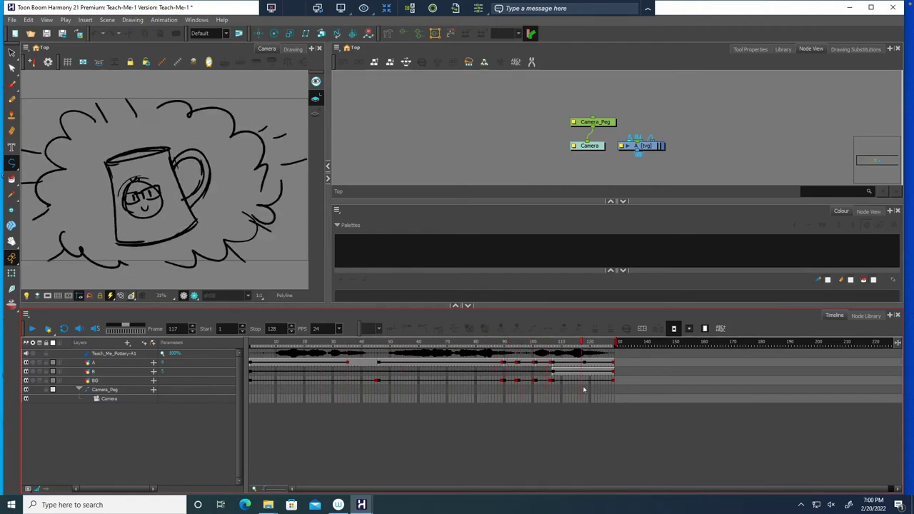
left_click(368, 365)
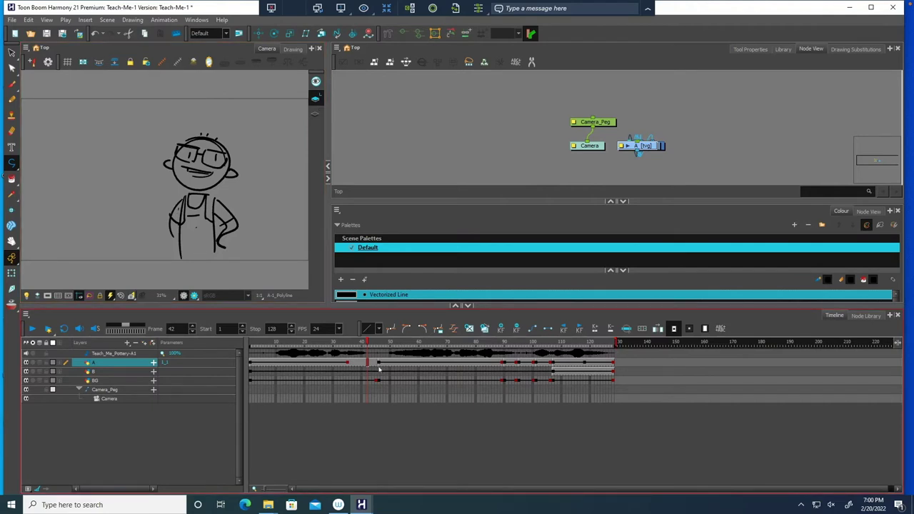
View layer A's drawings at frames 49, 92, 98, 103 and 108, through to frame 125
left_click(389, 366)
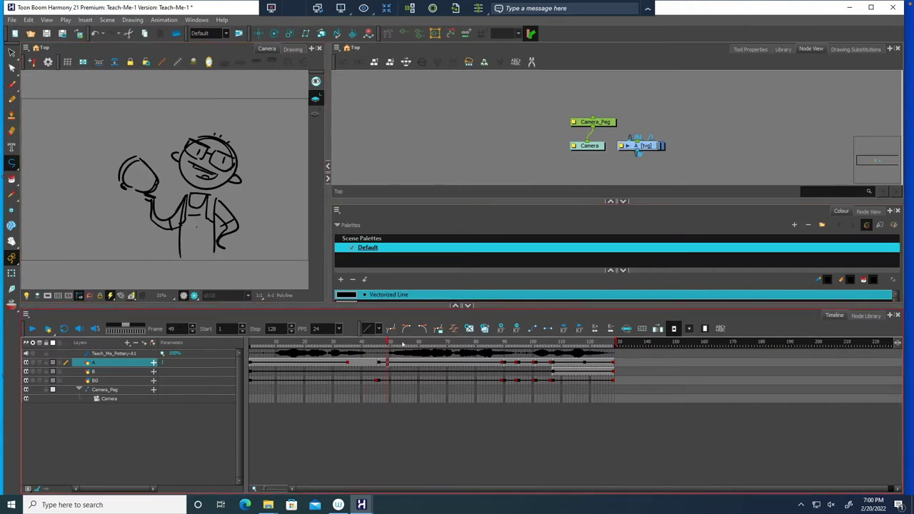
mouse_move(402, 344)
left_mouse_down()
mouse_move(498, 363)
mouse_move(408, 352)
left_mouse_up()
left_click_drag(412, 342, 470, 352)
left_click(512, 363)
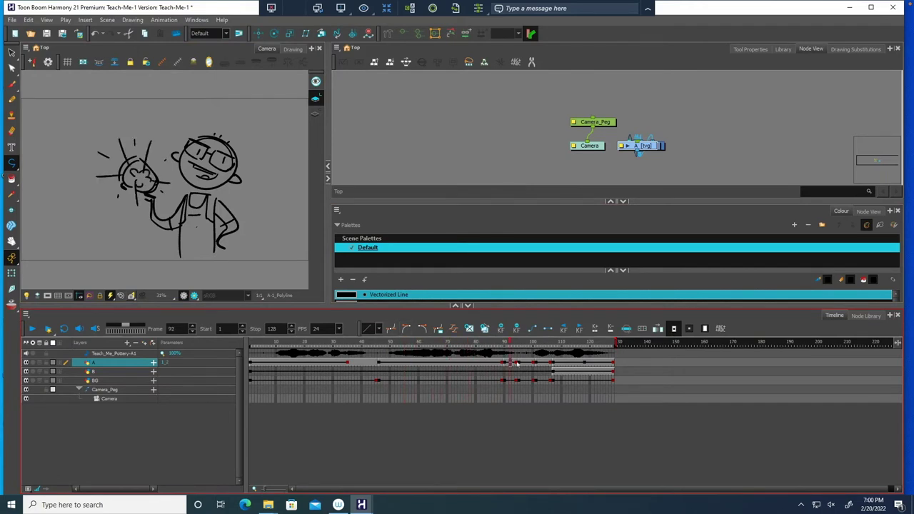
left_click(530, 364)
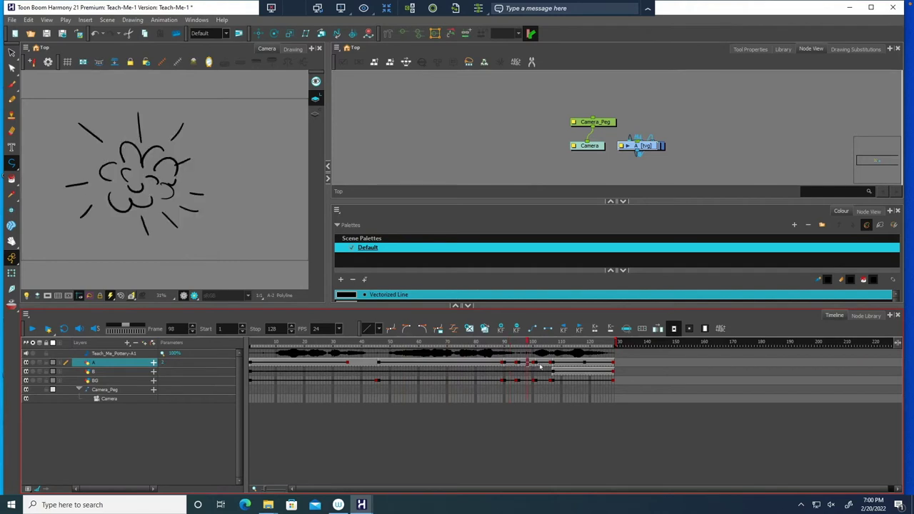
left_click(544, 364)
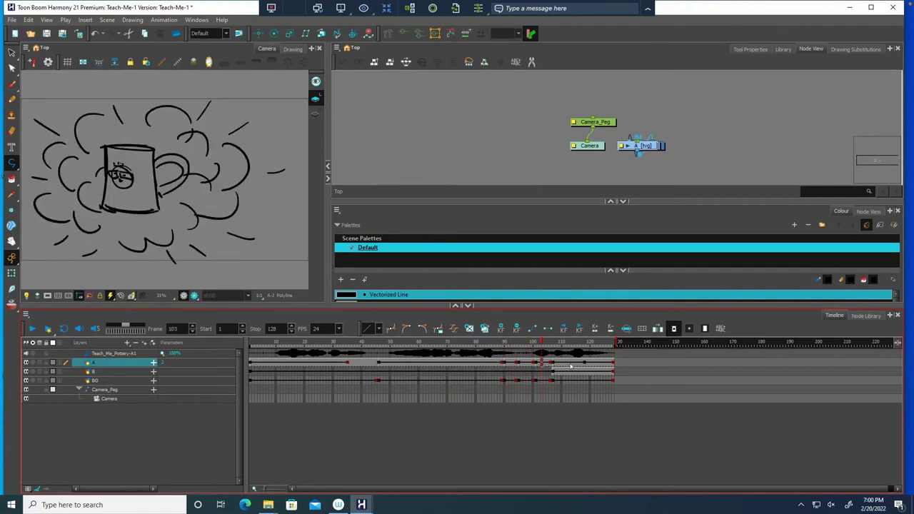
left_click(557, 365)
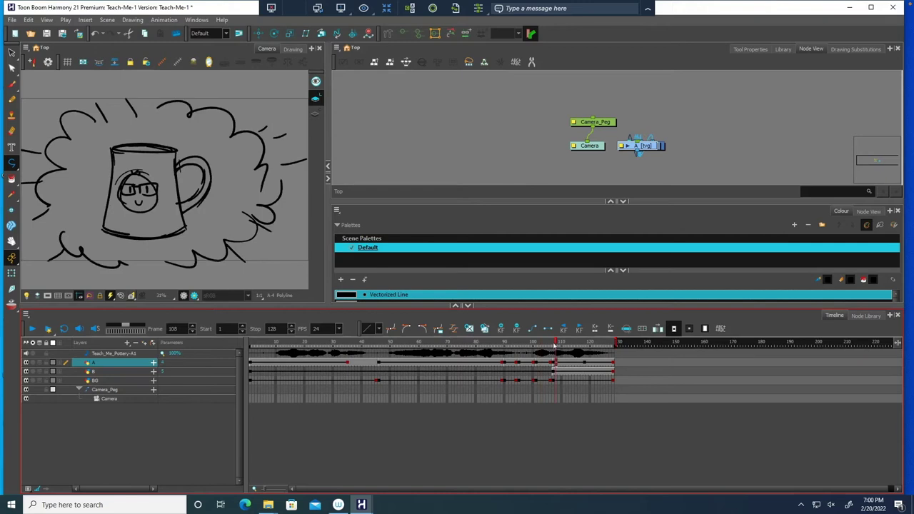
mouse_move(557, 363)
left_mouse_down()
mouse_move(611, 353)
mouse_move(556, 351)
mouse_move(601, 353)
left_mouse_up()
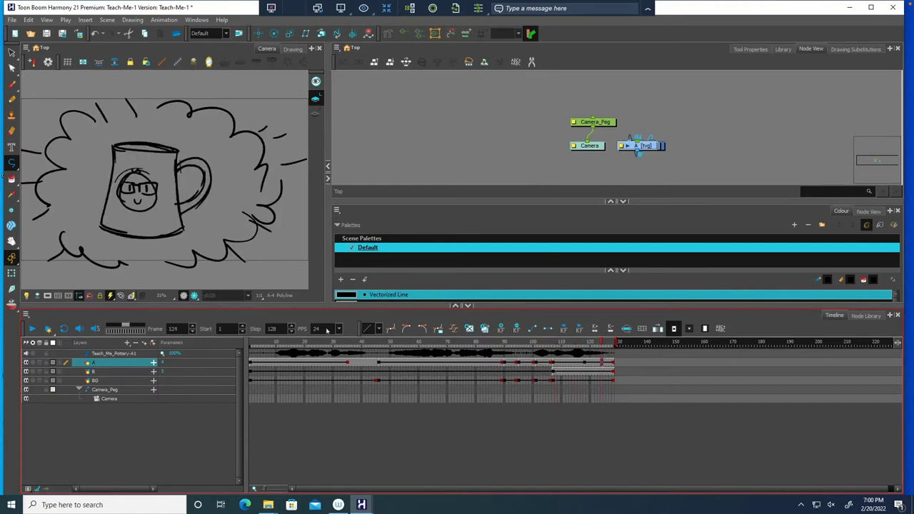
Revisit frames 9 and 50, then scrub forward to the character drawing at frame 91
left_click(273, 357)
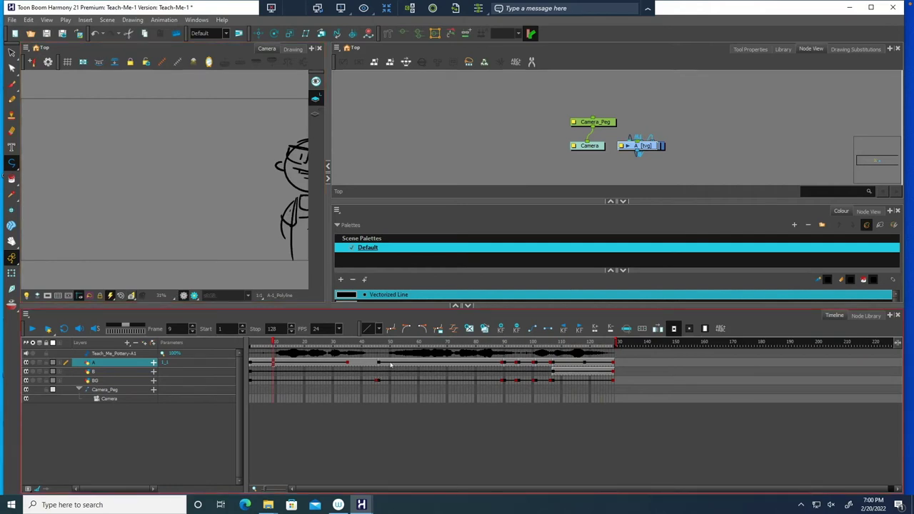
left_click(391, 365)
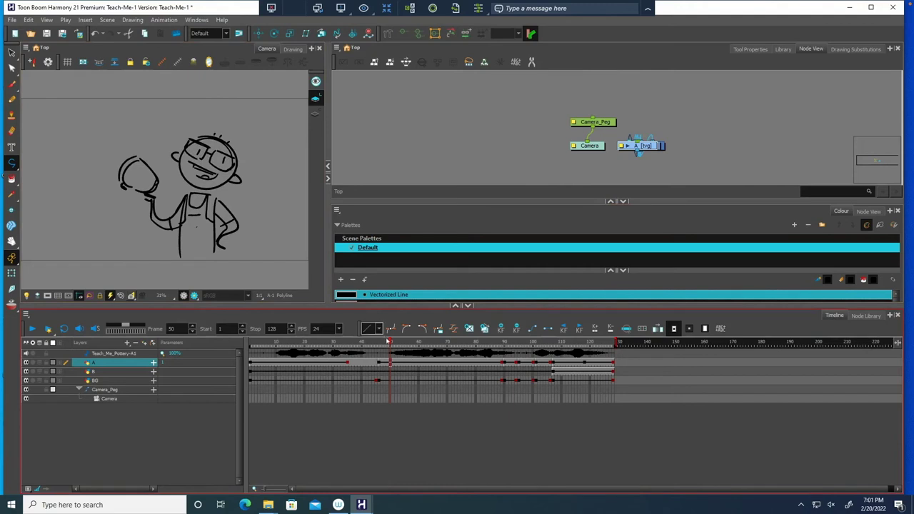
mouse_move(389, 343)
left_mouse_down()
mouse_move(391, 361)
mouse_move(539, 366)
mouse_move(518, 364)
left_mouse_up()
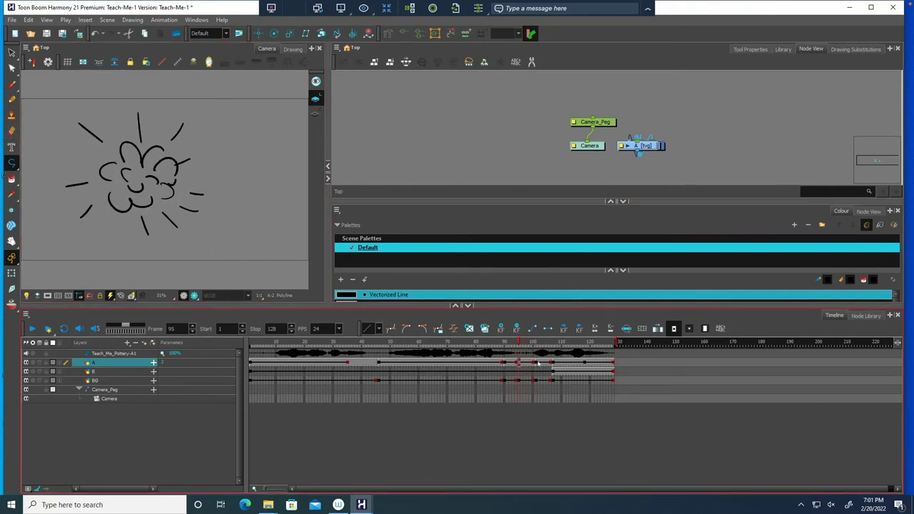
left_click(508, 363)
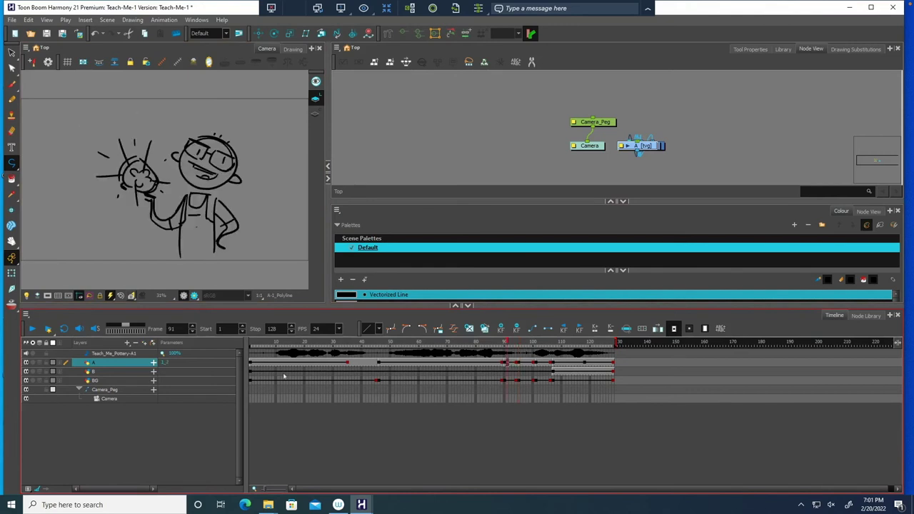
Zoom the timeline in and inspect the mug drawing cells at frames 108, 110 and 119
left_click(274, 490)
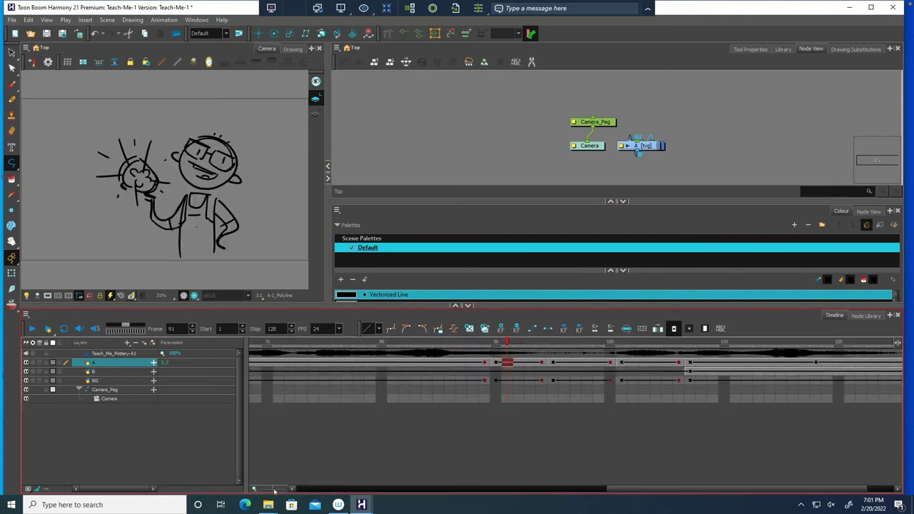
left_click_drag(273, 490, 277, 490)
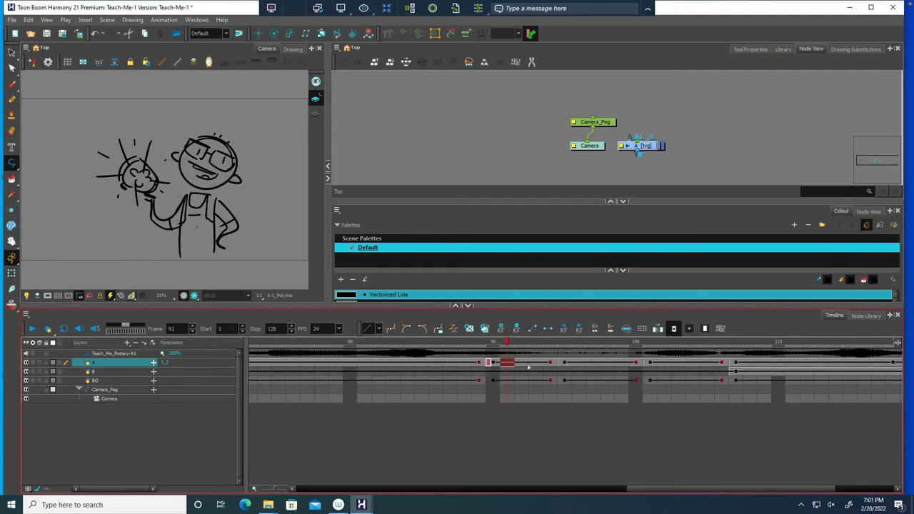
left_click(755, 367)
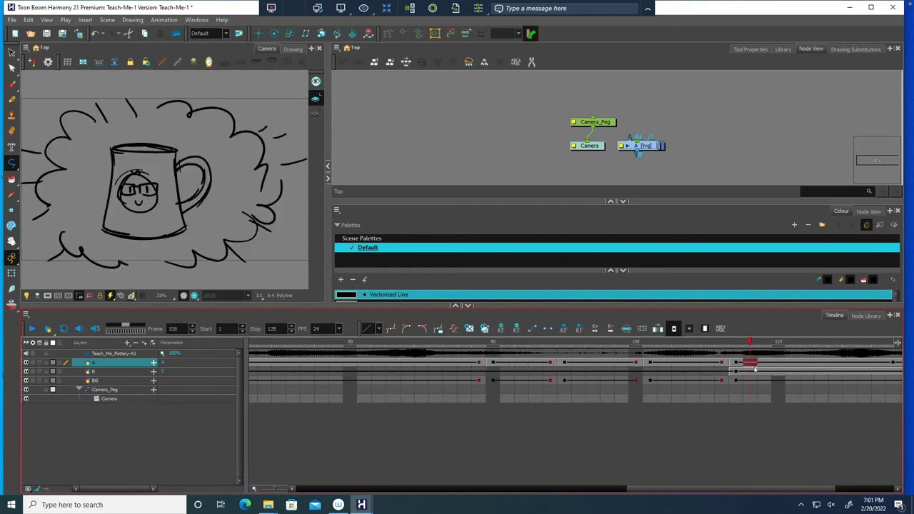
left_click(780, 366)
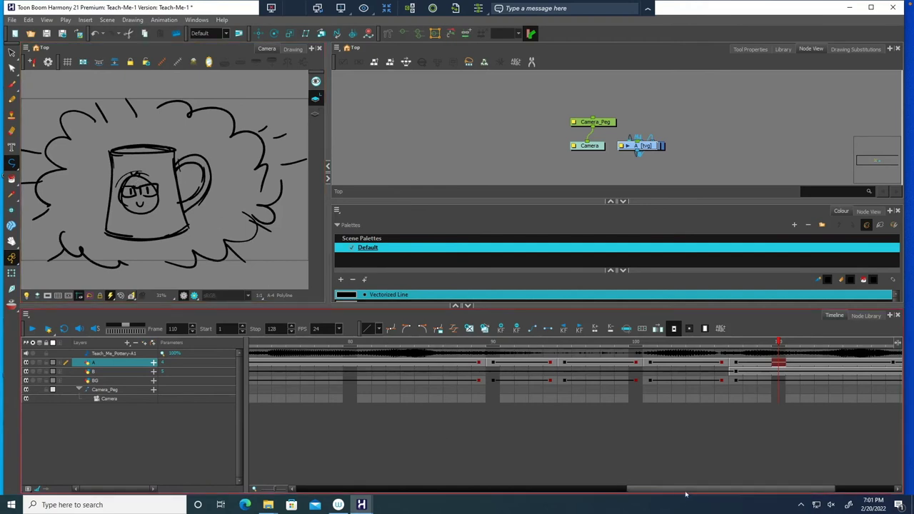
left_click_drag(686, 492, 746, 491)
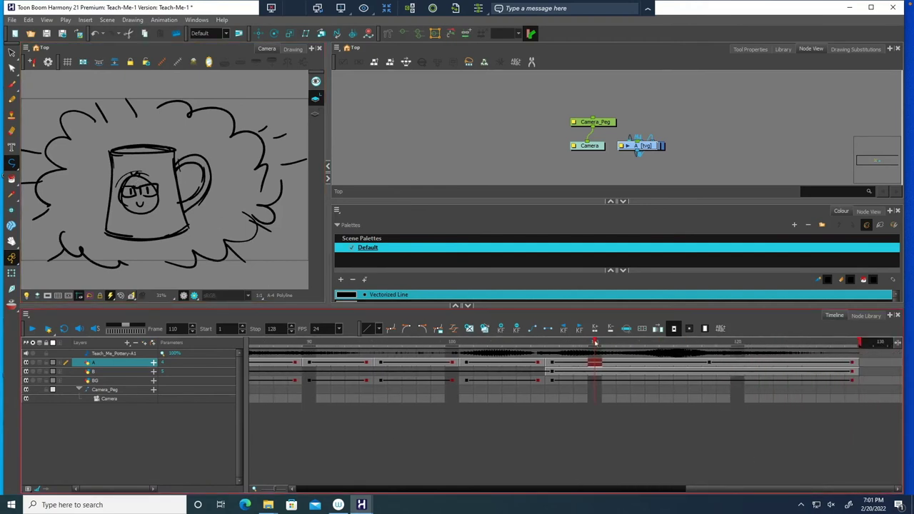
mouse_move(594, 343)
left_mouse_down()
mouse_move(723, 343)
mouse_move(762, 374)
mouse_move(806, 381)
mouse_move(564, 357)
left_mouse_up()
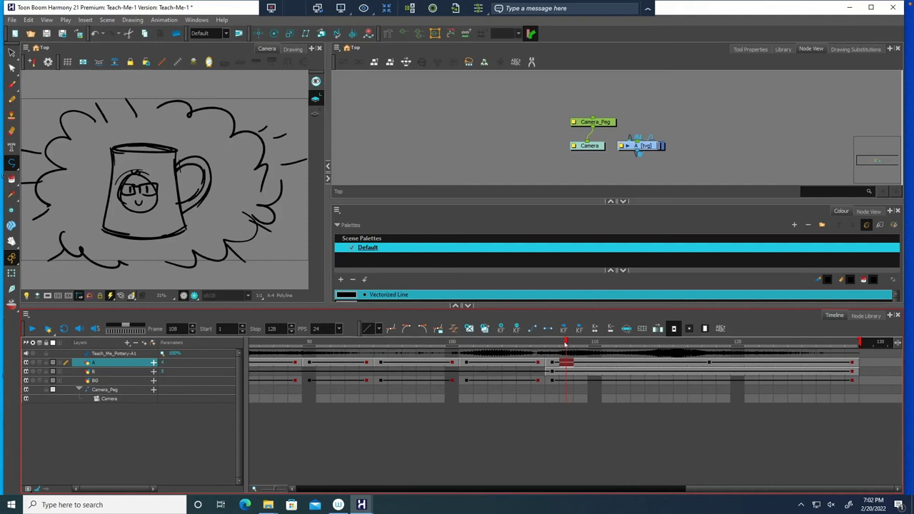
Scrub between the burst and mug drawings across frames 91–111, settling near frame 97
mouse_move(565, 343)
left_mouse_down()
mouse_move(408, 346)
mouse_move(392, 356)
left_mouse_up()
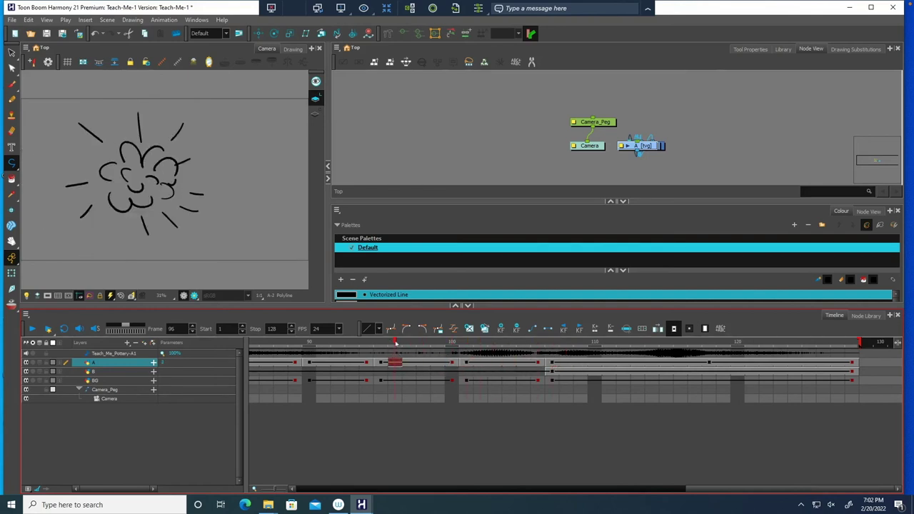
mouse_move(394, 343)
left_mouse_down()
mouse_move(327, 345)
mouse_move(596, 346)
mouse_move(609, 365)
left_mouse_up()
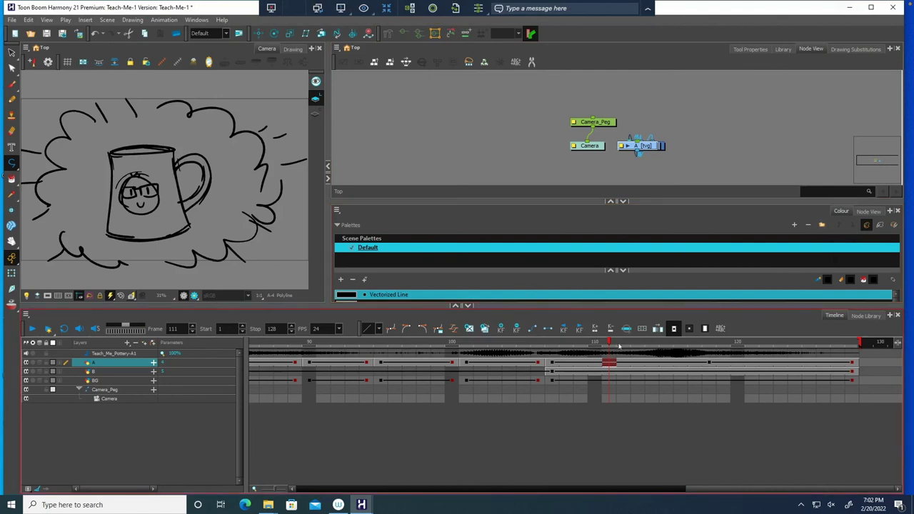
left_click_drag(608, 343, 409, 356)
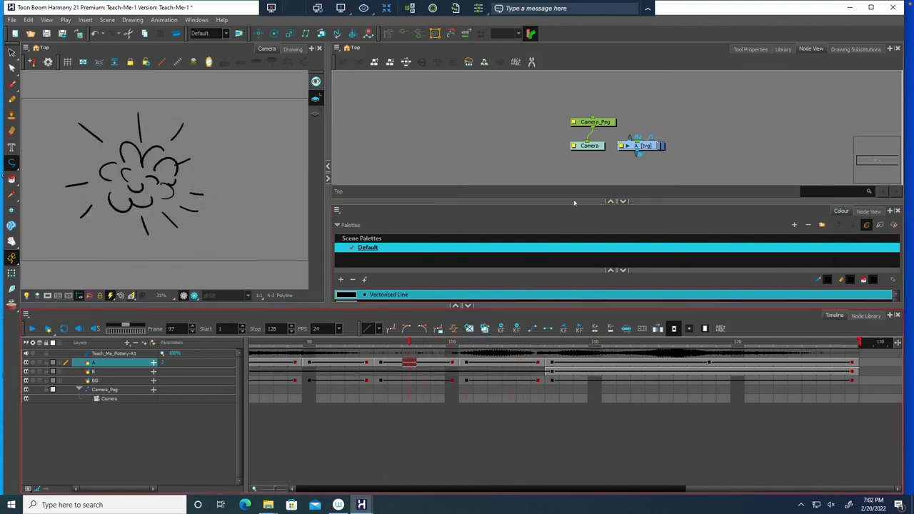
Minimize Harmony and select the Teach-Me-3 folder on the desktop
left_click(849, 9)
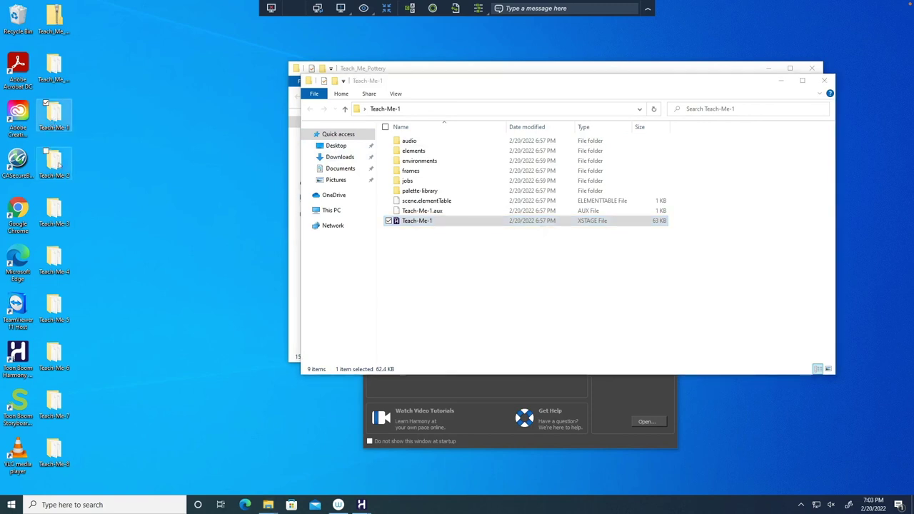
left_click(53, 214)
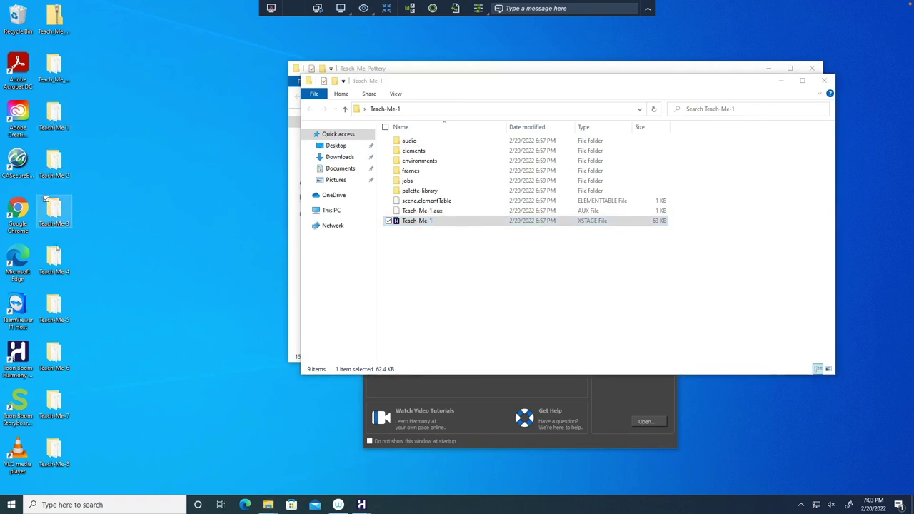